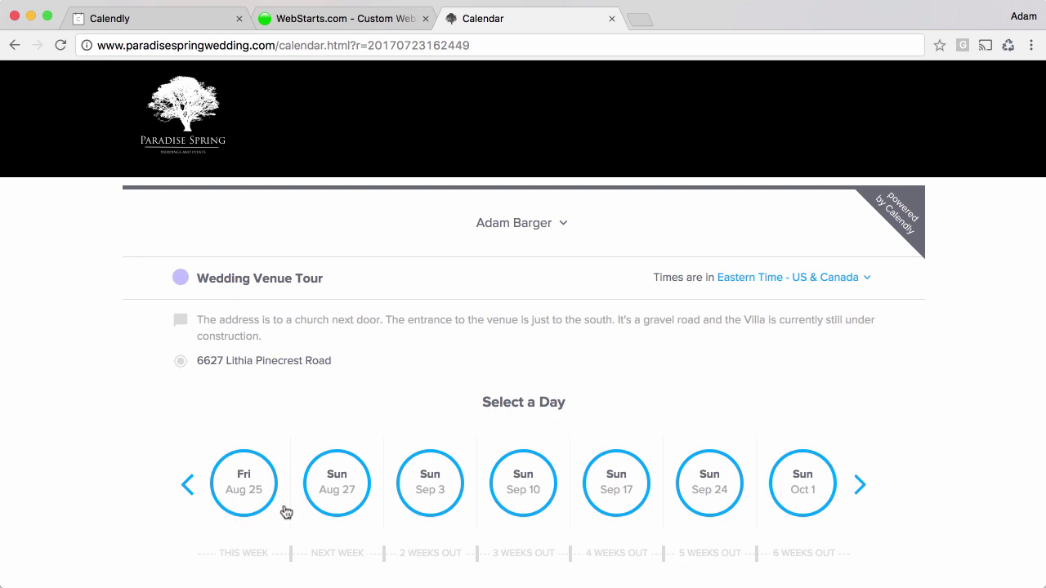
Step: Choose Friday, Aug 25 and the 05:00pm slot in the website's embedded Wedding Venue Tour calendar
click(243, 478)
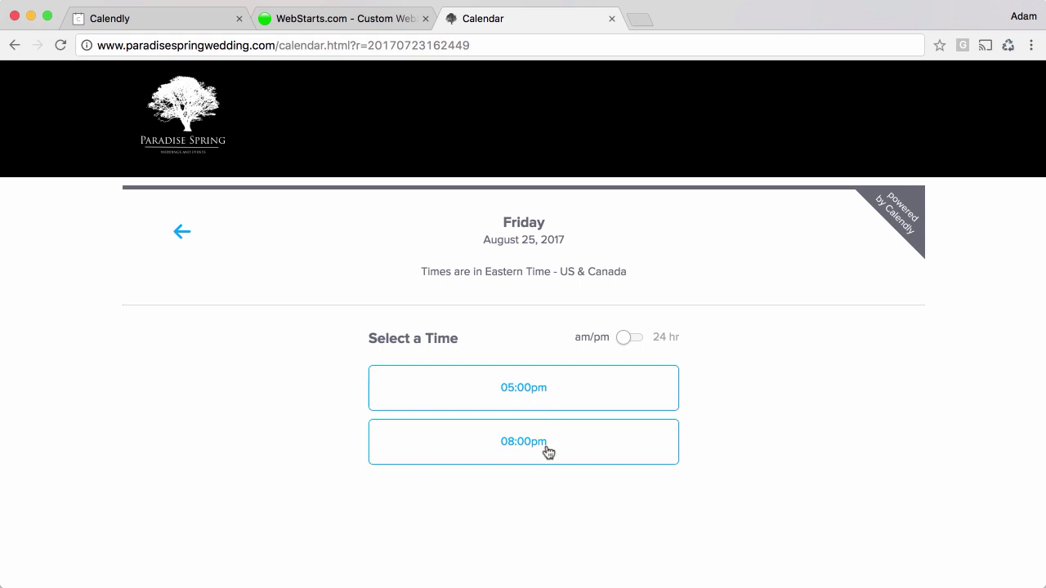
click(565, 391)
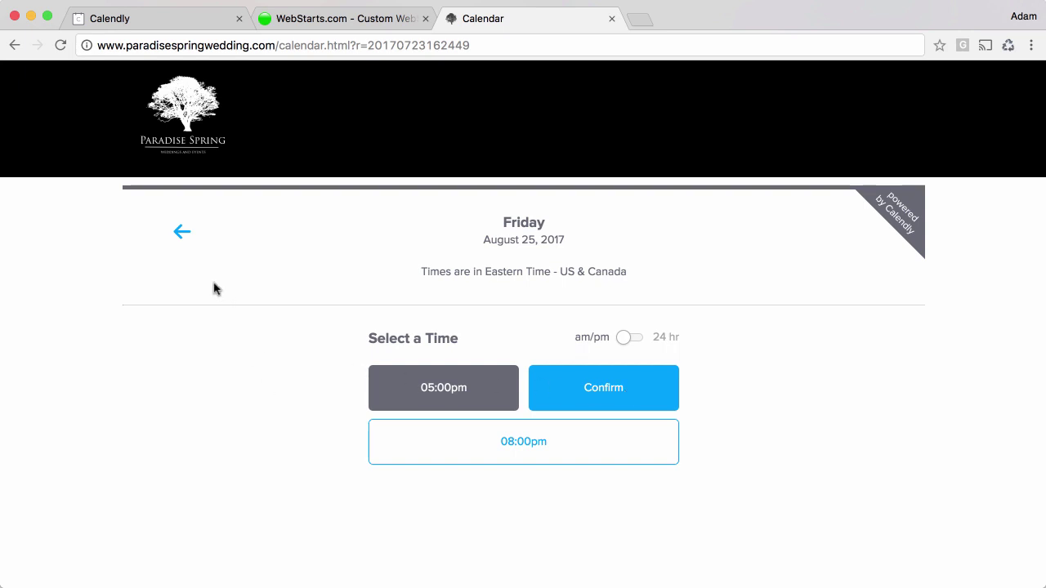
Step: Switch to the Calendly dashboard and open the Wedding Venue Tour event type for editing
click(187, 20)
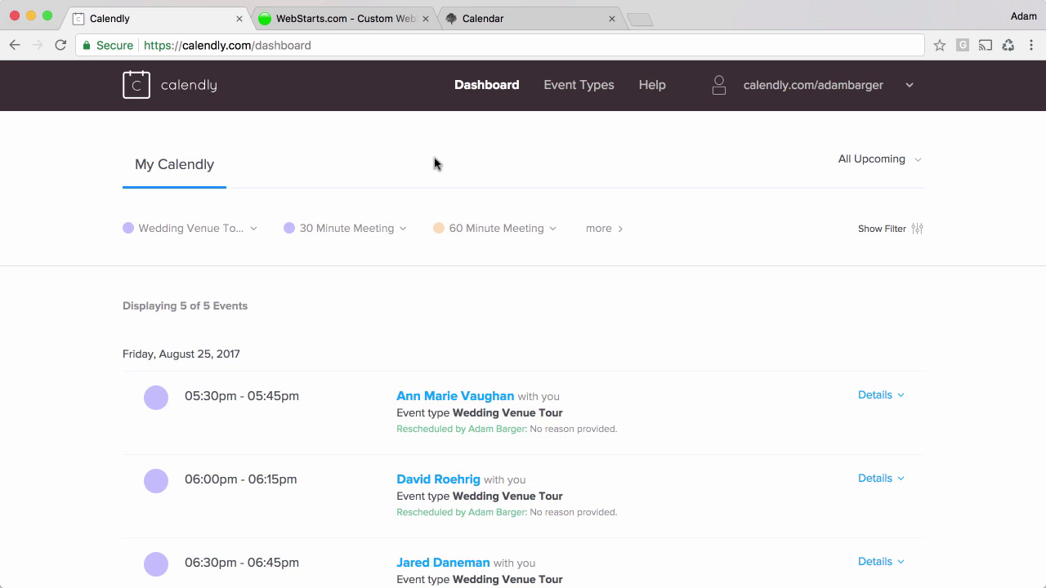
click(497, 86)
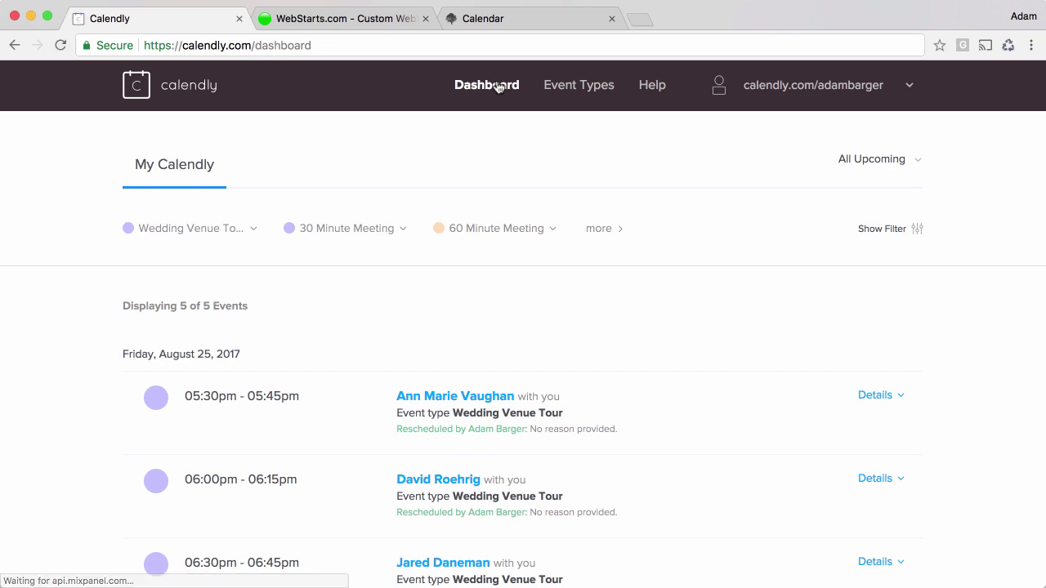
click(206, 235)
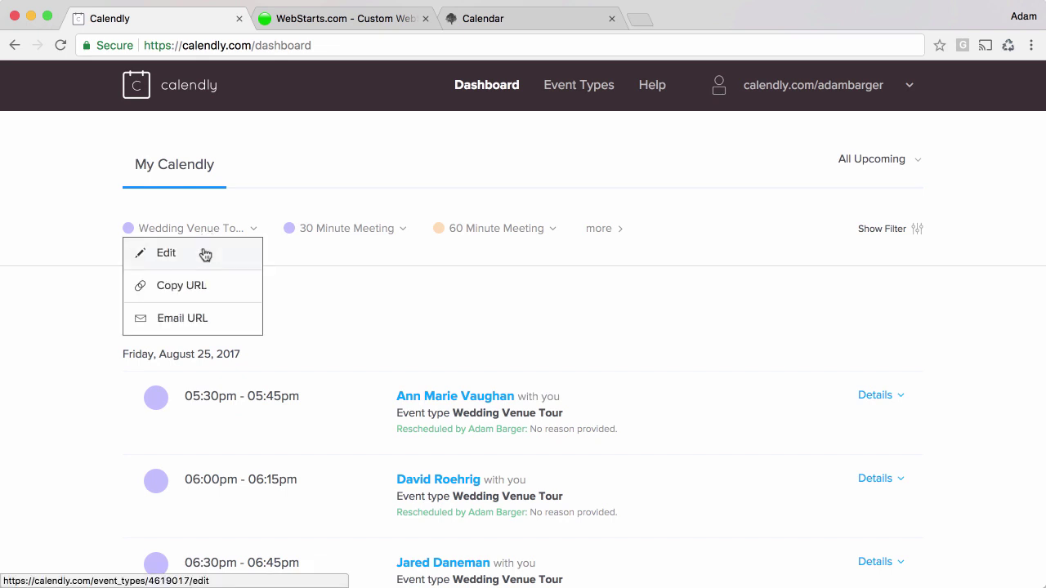
click(205, 255)
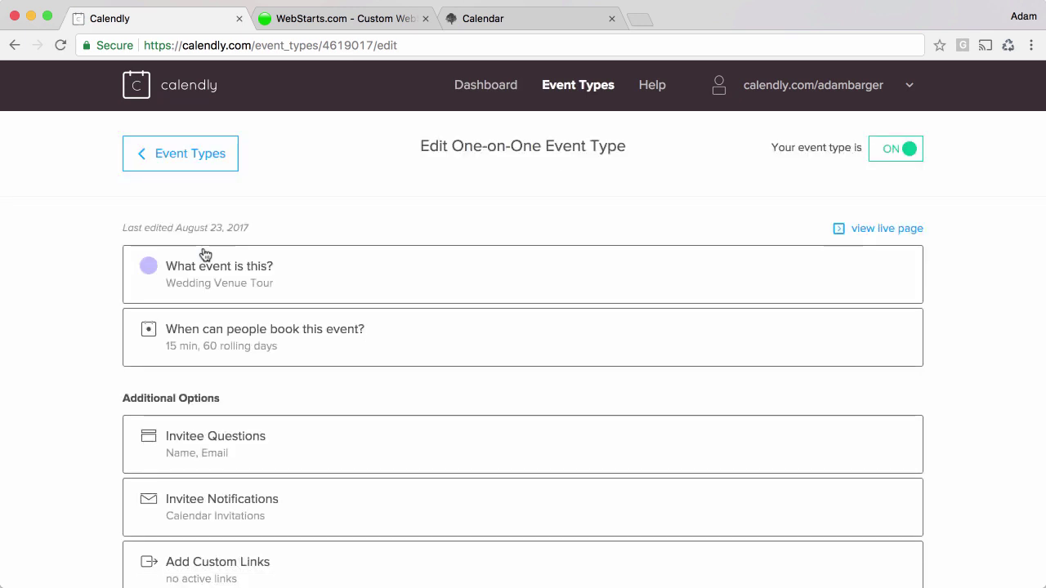
Step: Open the event's booking-time settings and examine its duration, date range and weekly availability grid
scroll(352, 321, down, 1)
scroll(353, 321, down, 1)
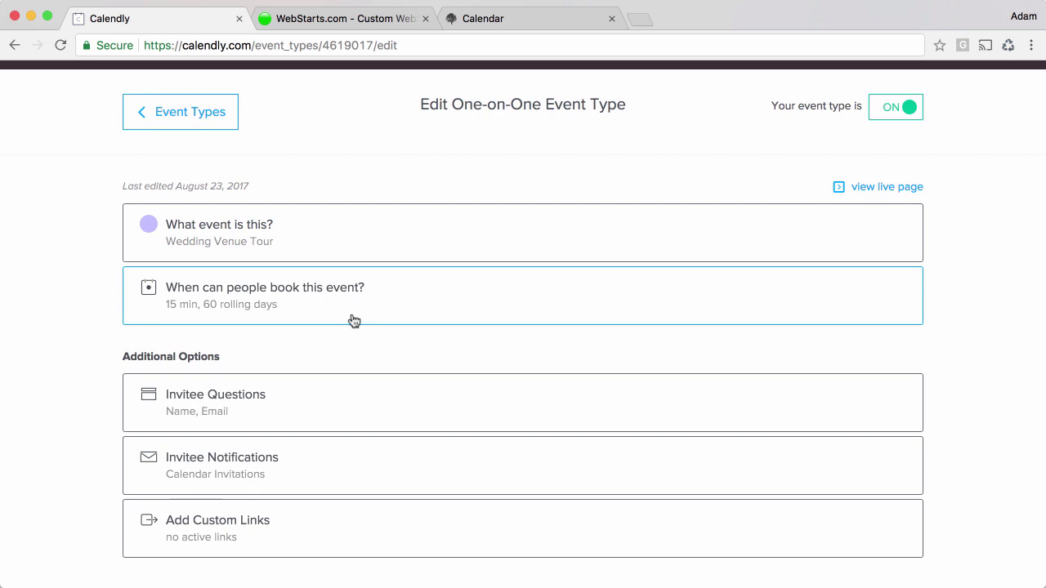
click(366, 311)
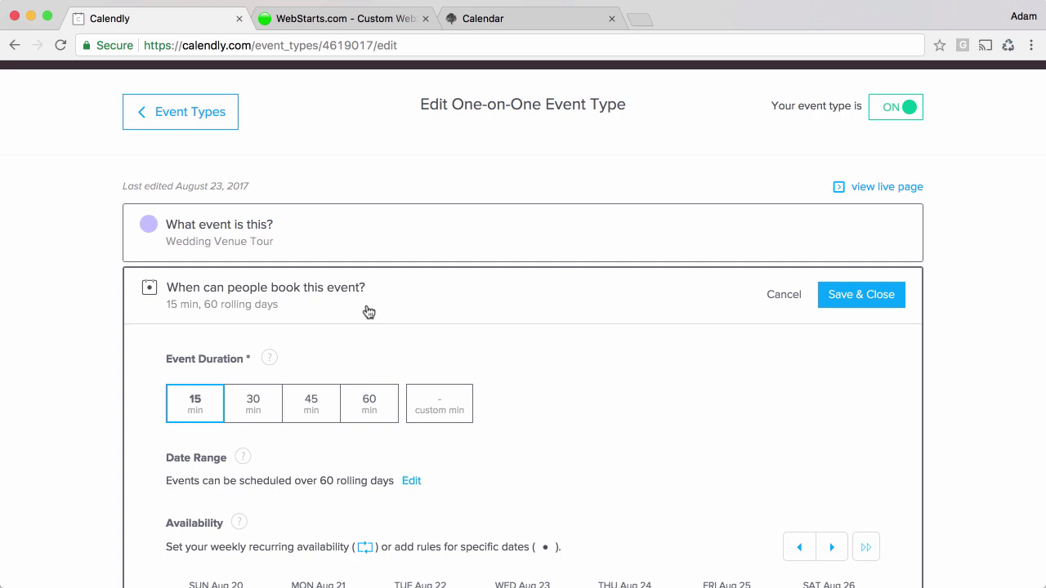
scroll(409, 344, down, 5)
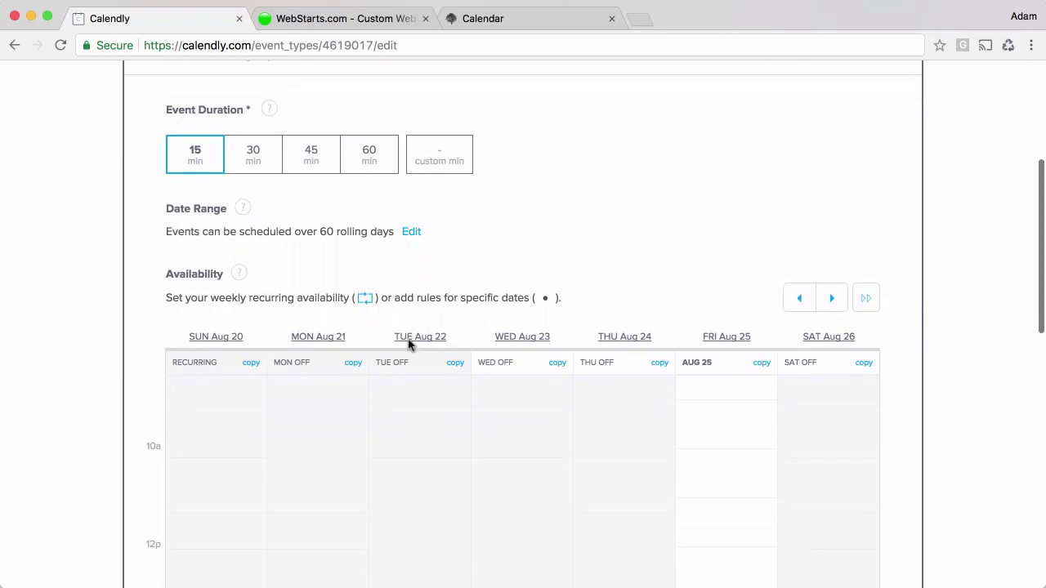
scroll(409, 344, down, 6)
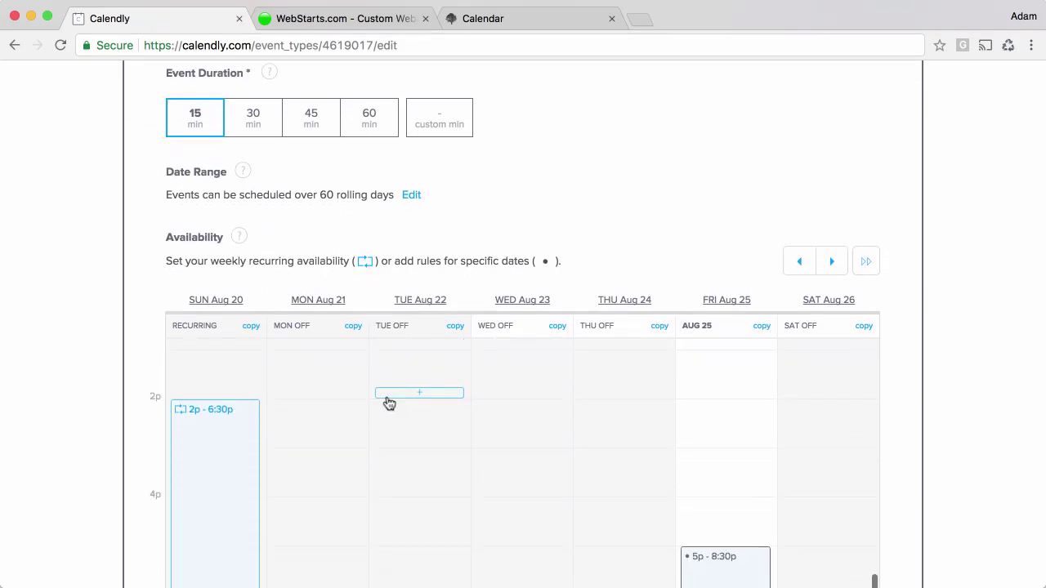
click(326, 411)
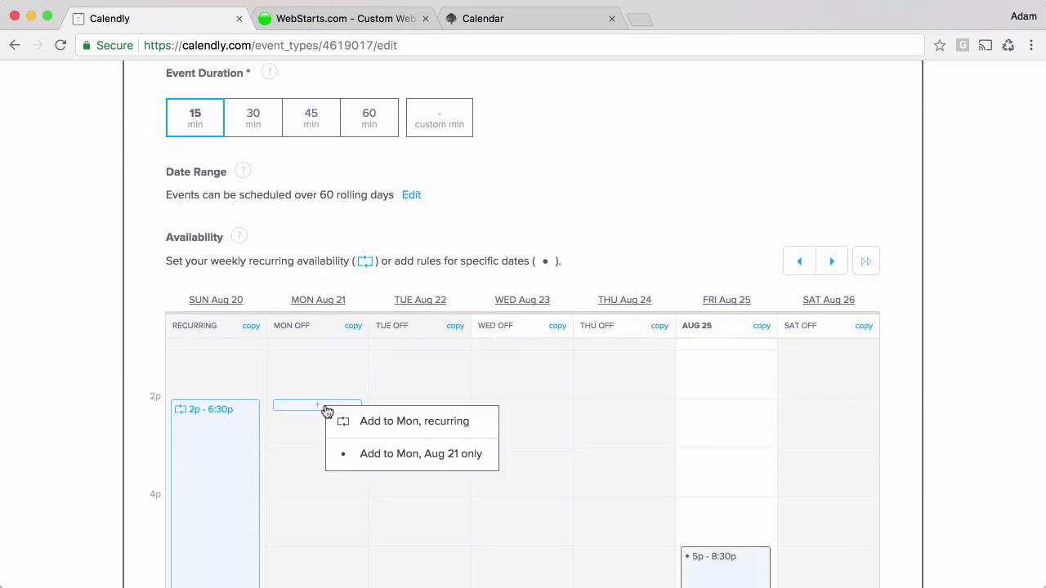
click(385, 462)
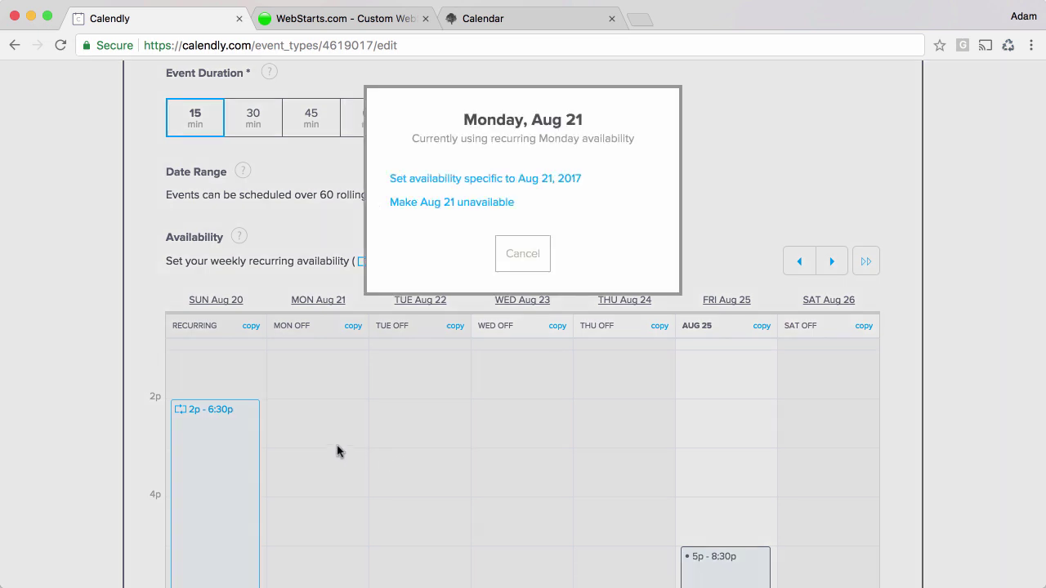
click(522, 269)
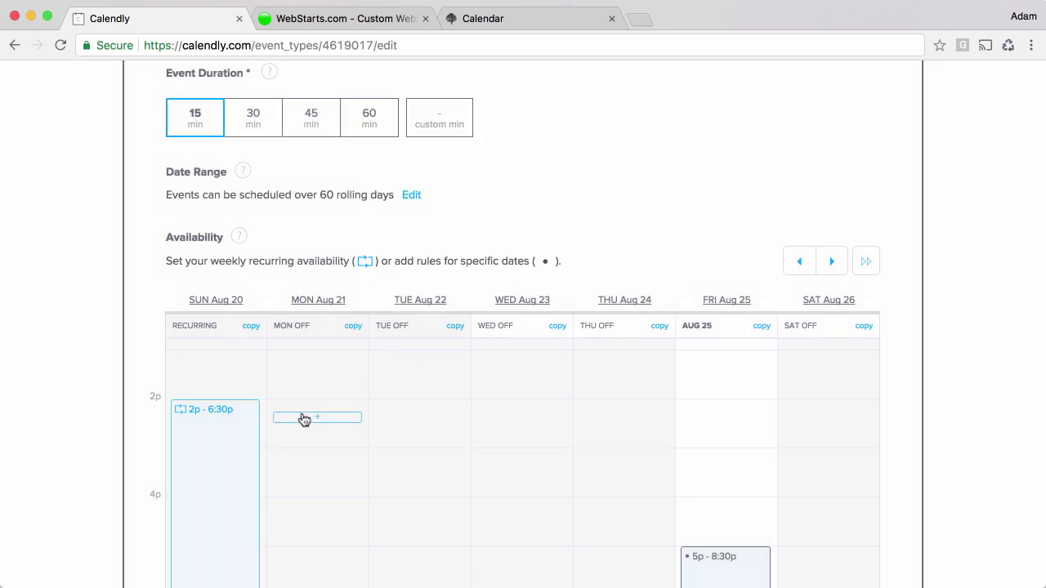
Step: Add a recurring Monday availability interval from 02:00 pm to 04:15 pm
click(312, 417)
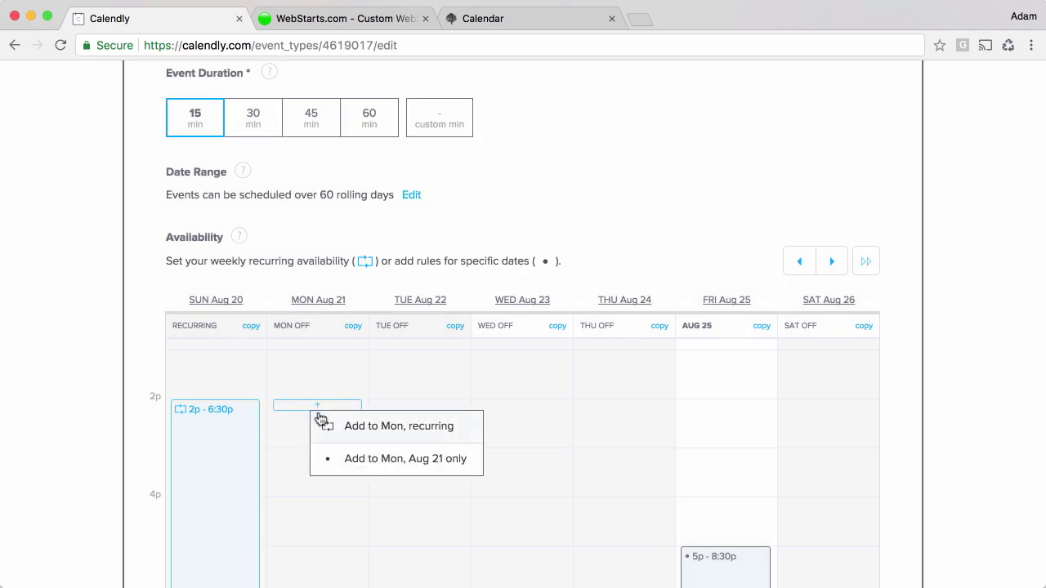
click(365, 429)
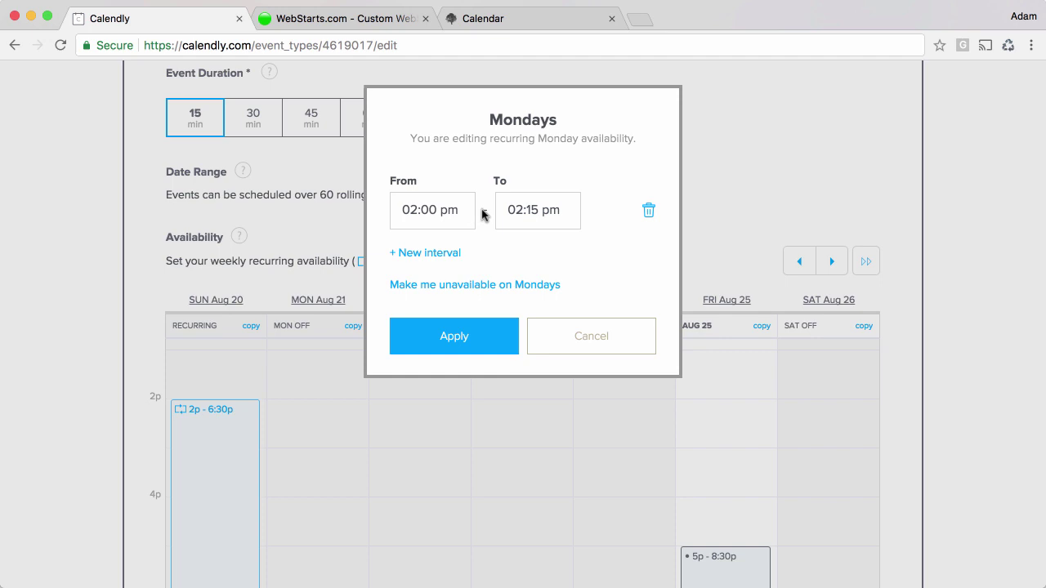
click(520, 209)
click(545, 206)
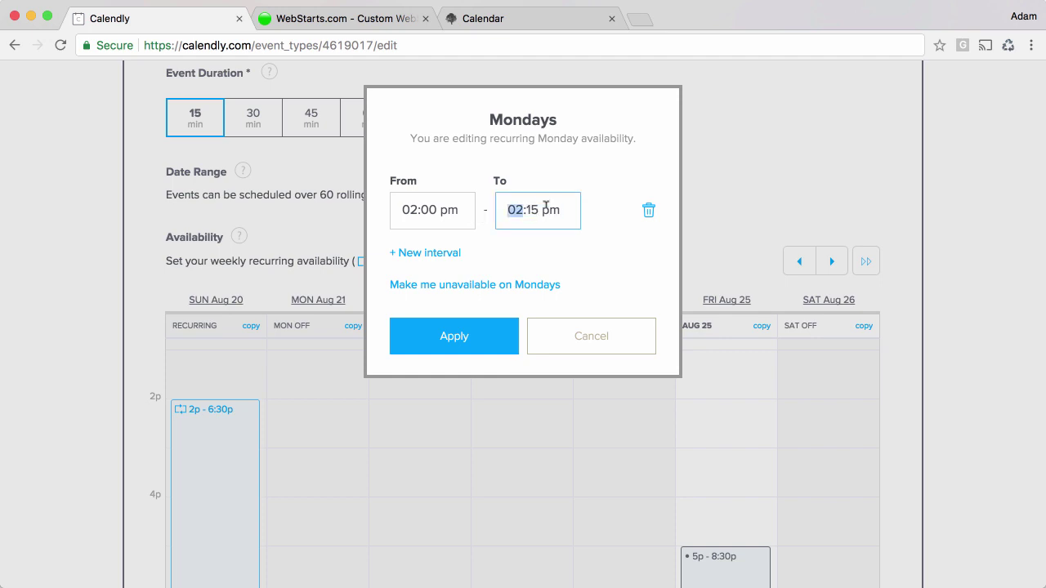
text(4)
click(501, 352)
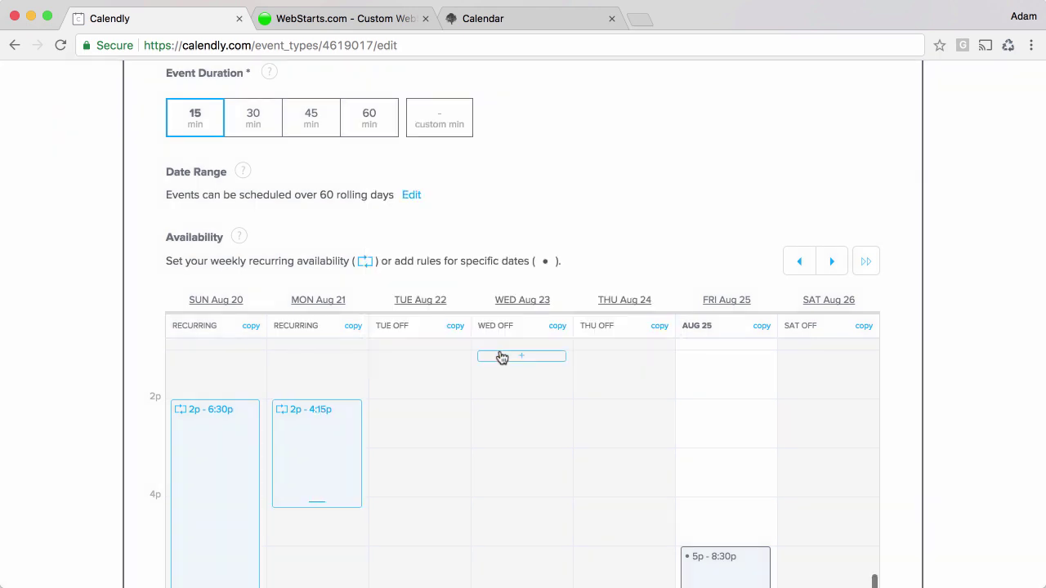
Step: Delete the recurring Monday availability interval and apply the removal
click(343, 435)
click(367, 444)
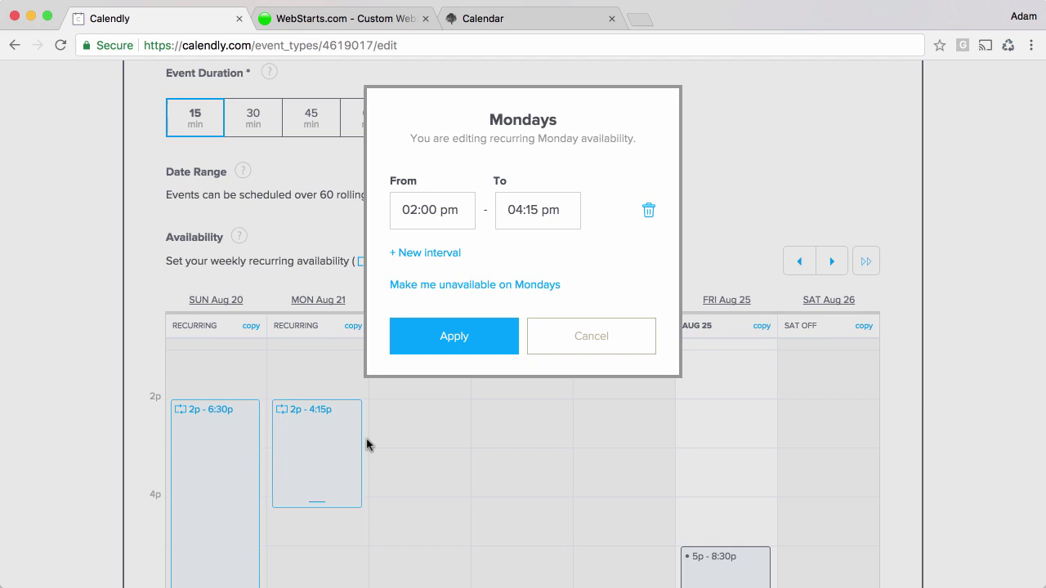
click(650, 212)
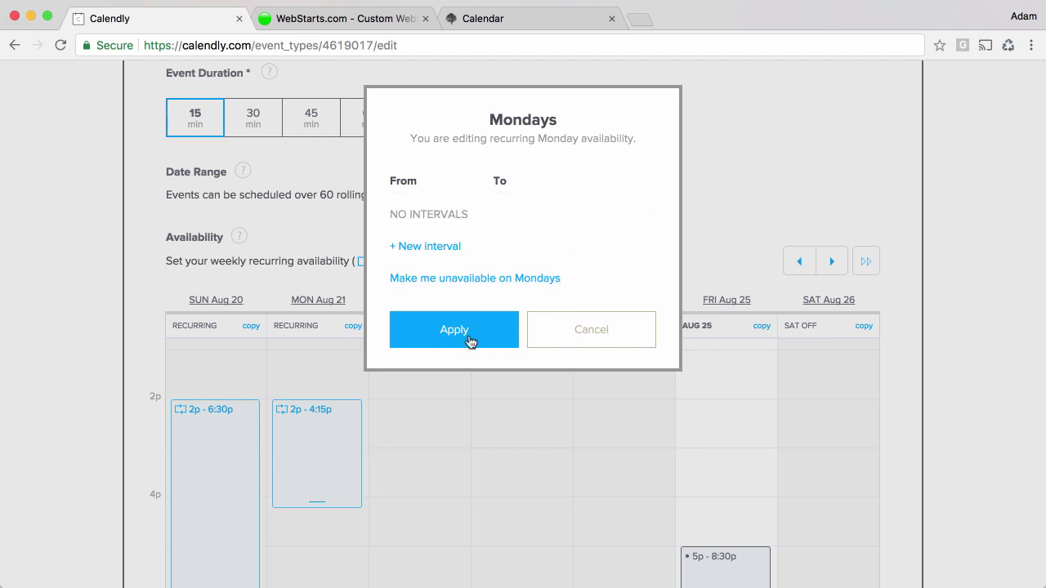
click(468, 339)
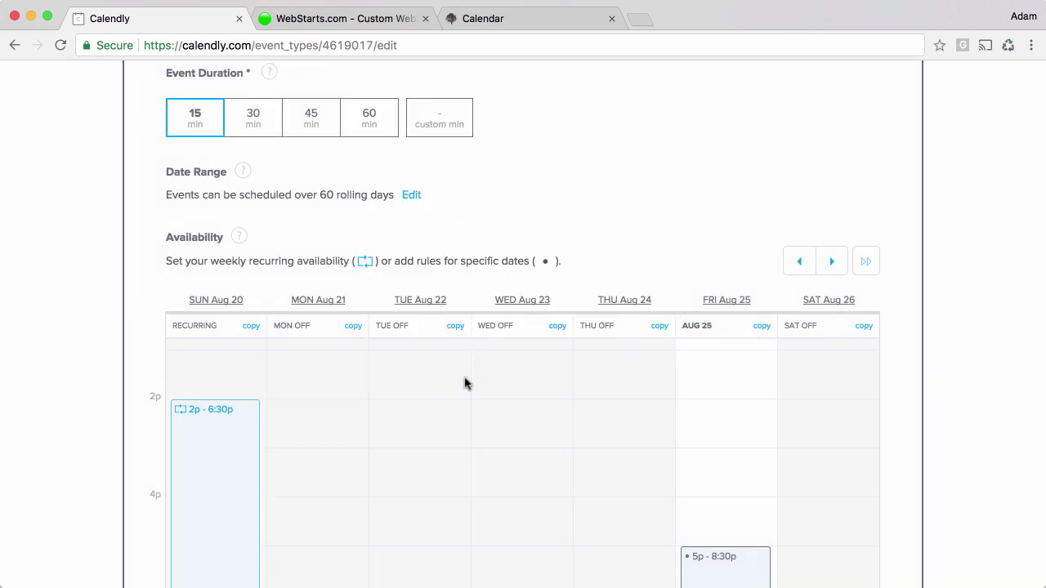
Step: Close the booking-time settings, discarding all unsaved changes
scroll(465, 383, up, 4)
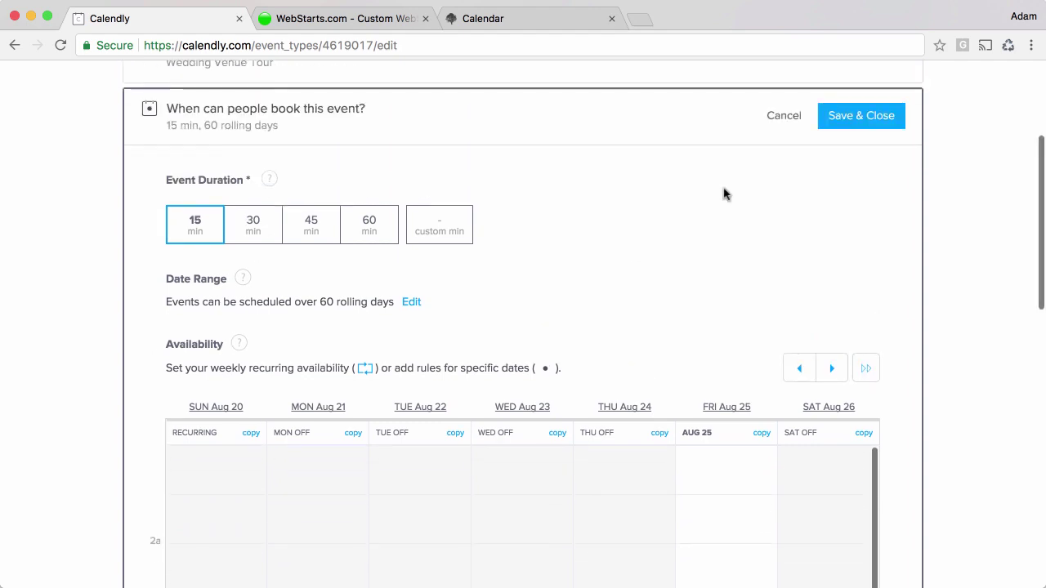
scroll(751, 243, up, 1)
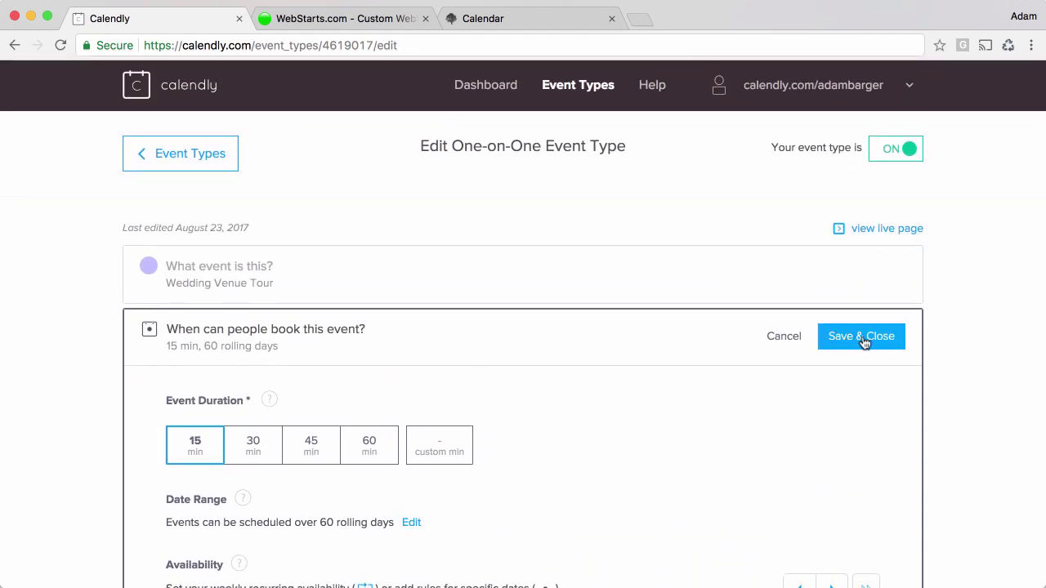
click(786, 341)
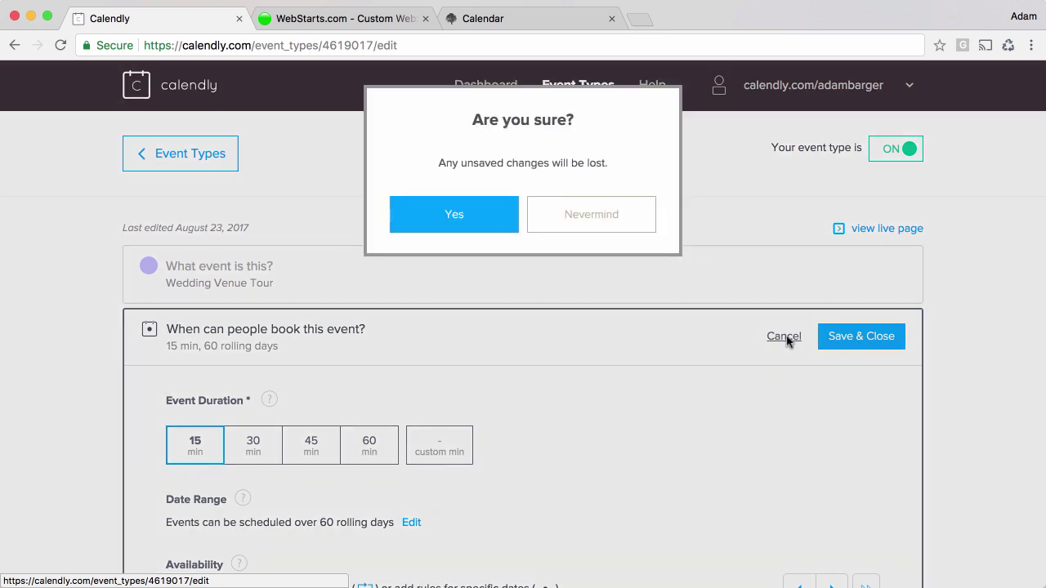
click(455, 213)
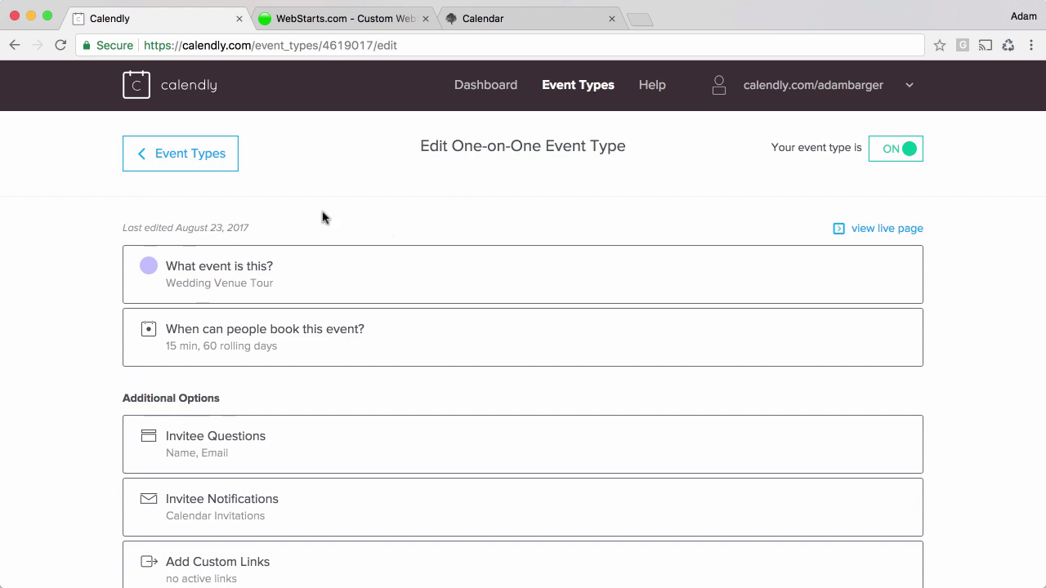
Step: Go to the list of event types and open the embed options for Wedding Venue Tour
click(479, 98)
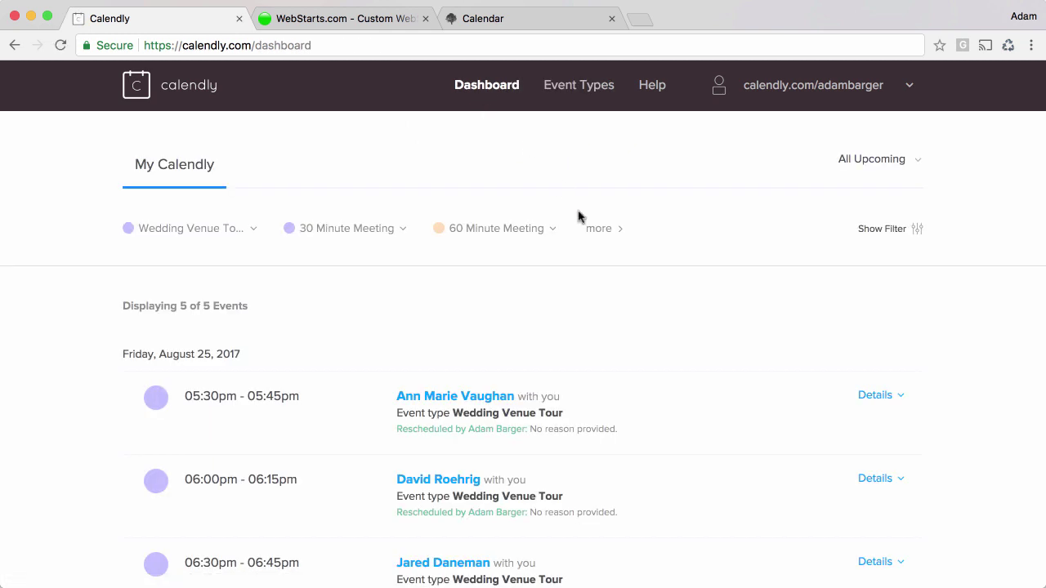
click(587, 93)
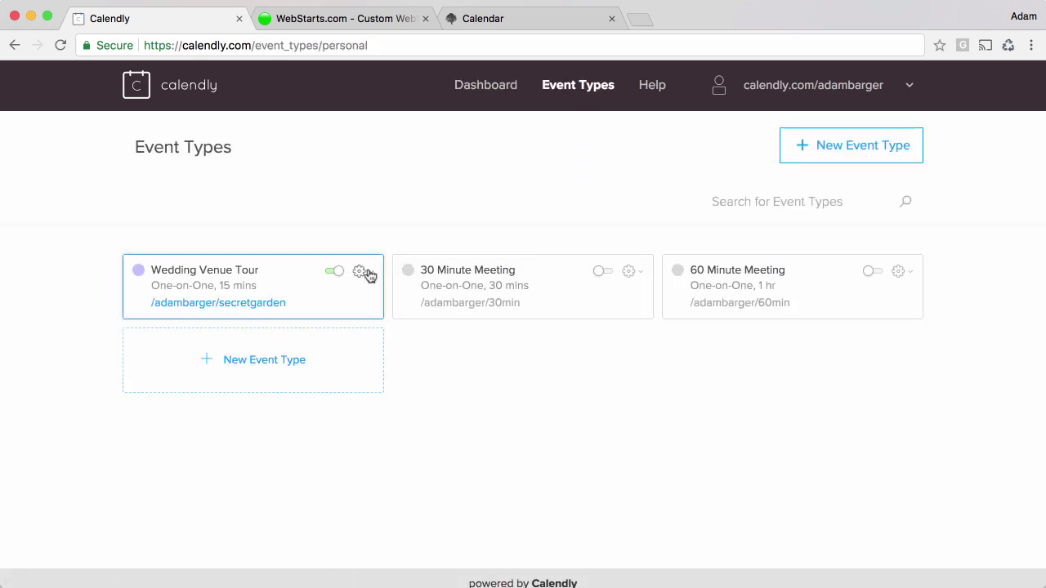
click(367, 272)
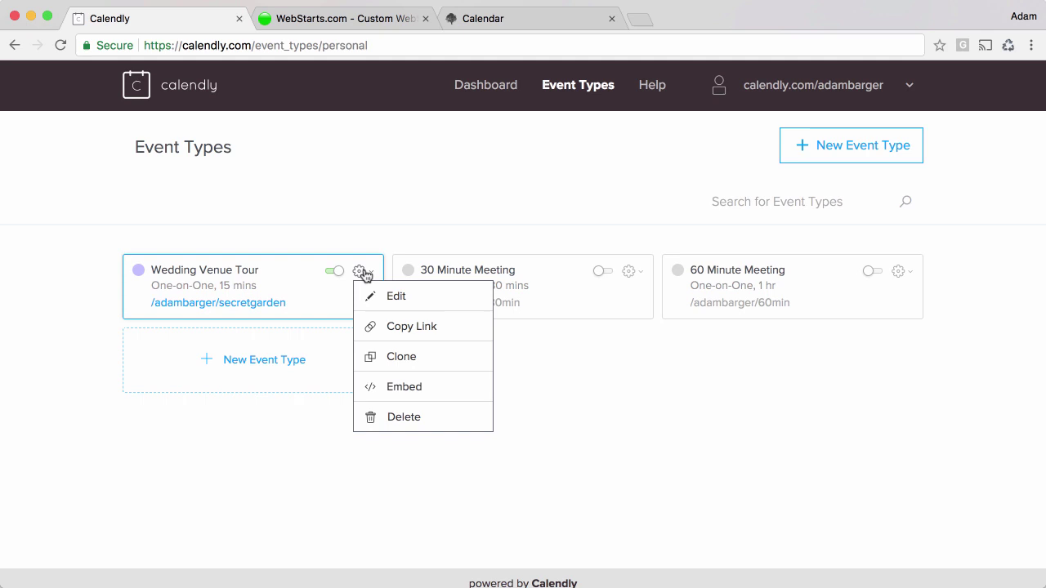
click(383, 391)
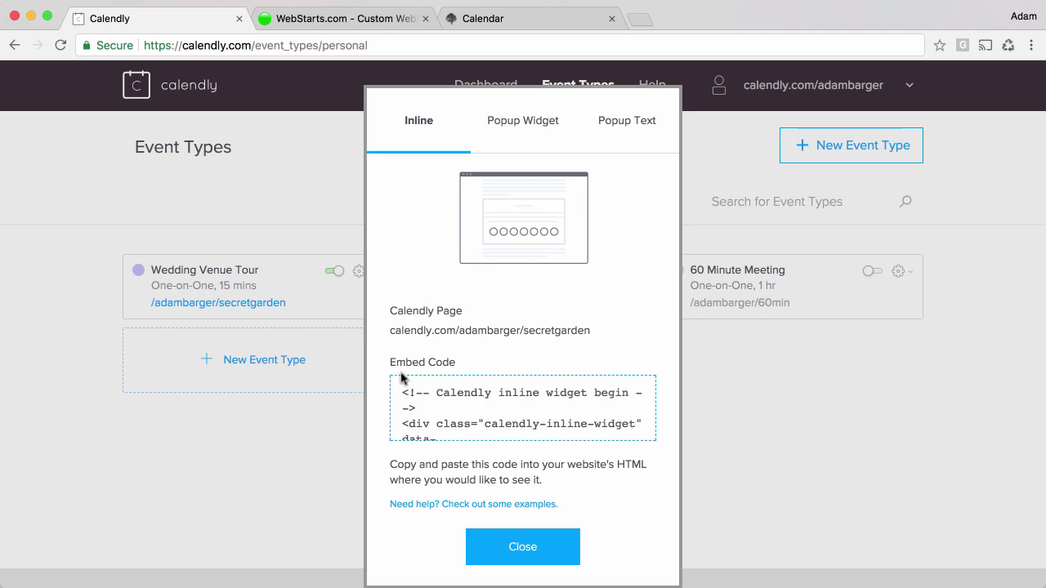
Step: Review the Popup Widget and Popup Text embed options, including the widget text, color and embed code
click(506, 123)
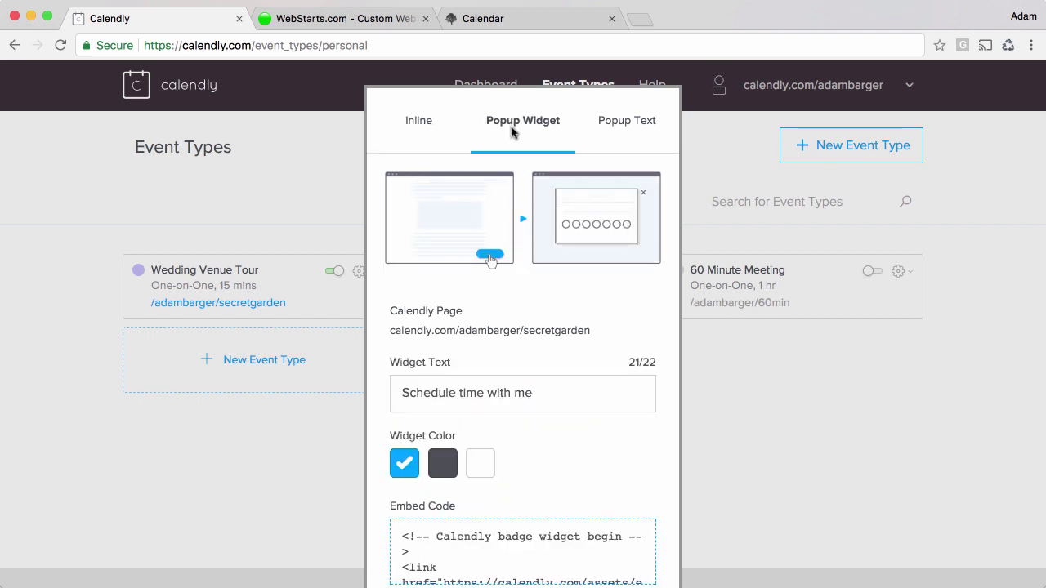
click(618, 125)
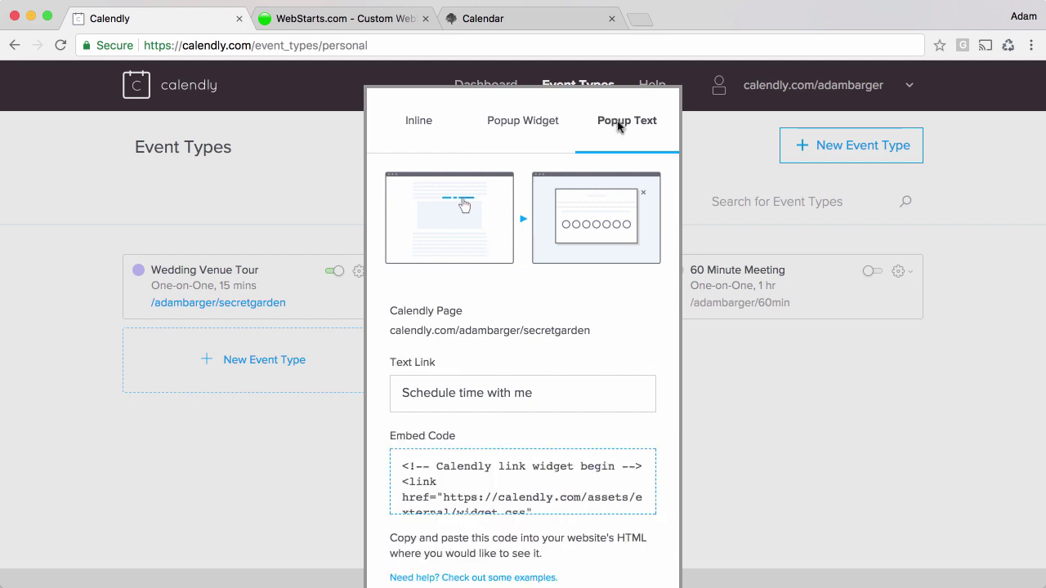
click(553, 125)
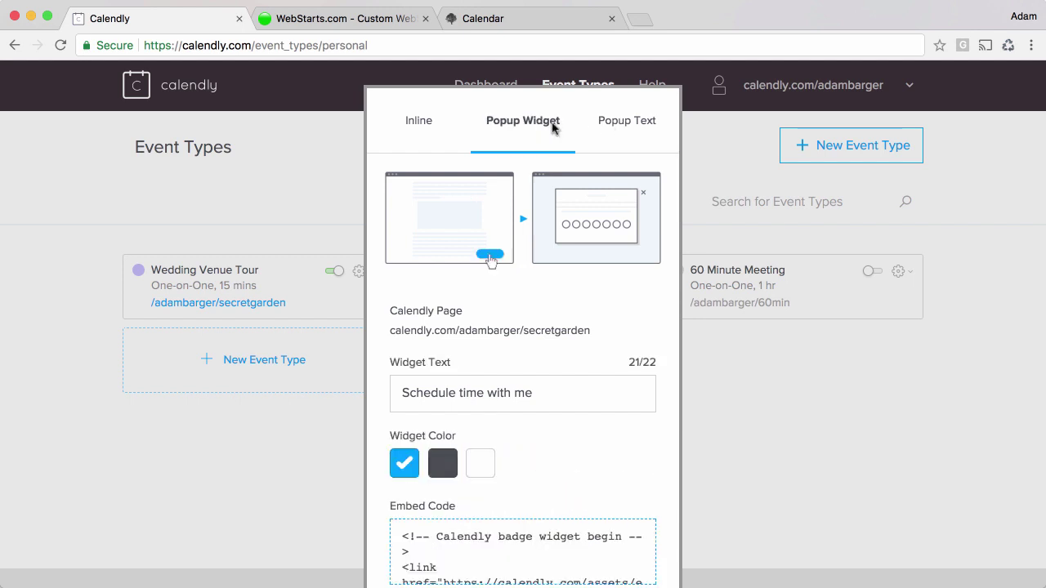
scroll(542, 289, down, 3)
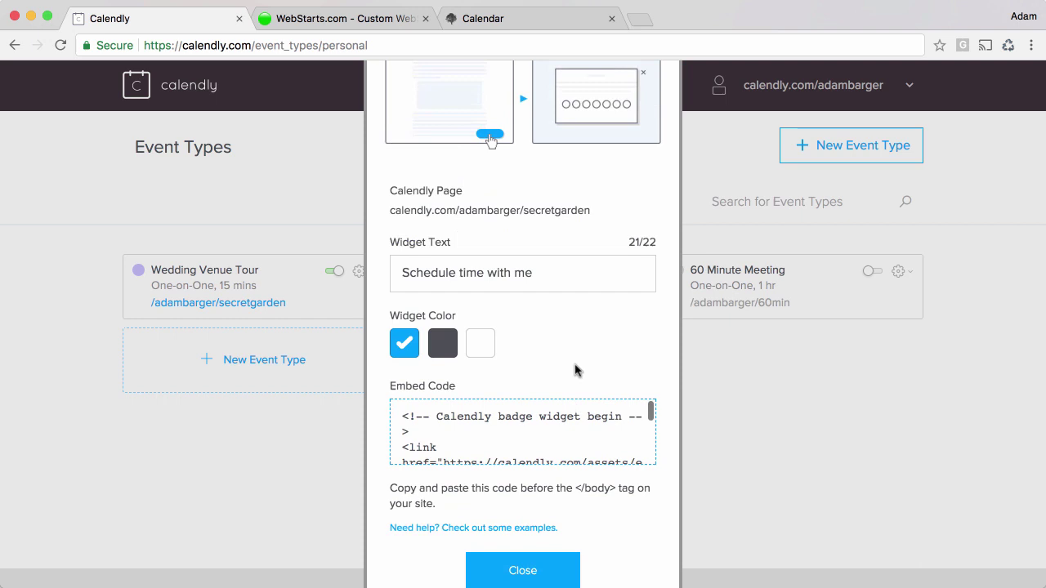
scroll(574, 370, up, 2)
scroll(523, 187, up, 2)
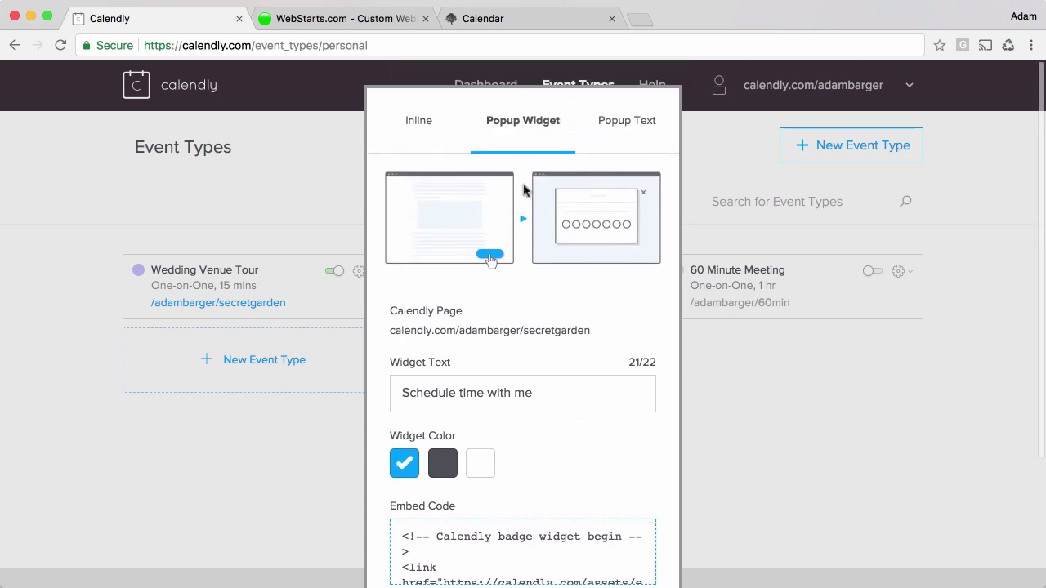
Step: Copy the full inline embed code for the Wedding Venue Tour event
click(429, 127)
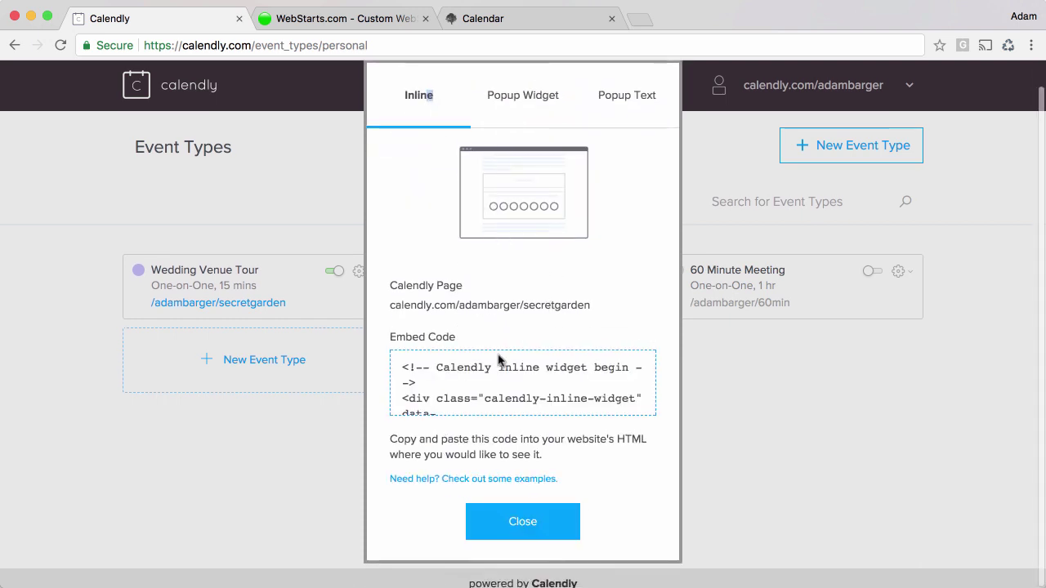
click(501, 360)
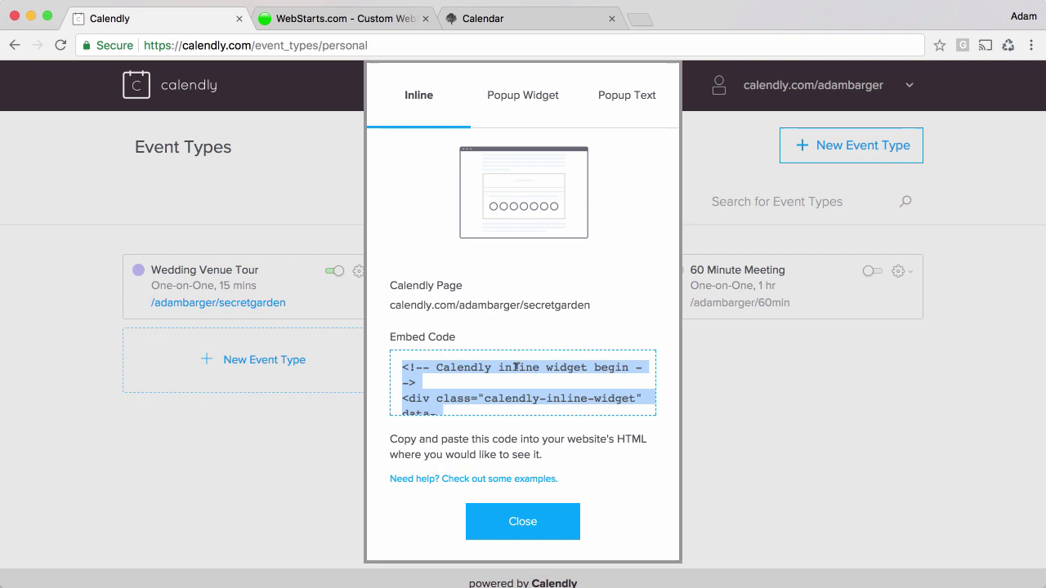
right_click(517, 368)
click(522, 404)
Step: Switch to the WebStarts editor and delete the existing Calendly widget from the Calendar page
click(362, 19)
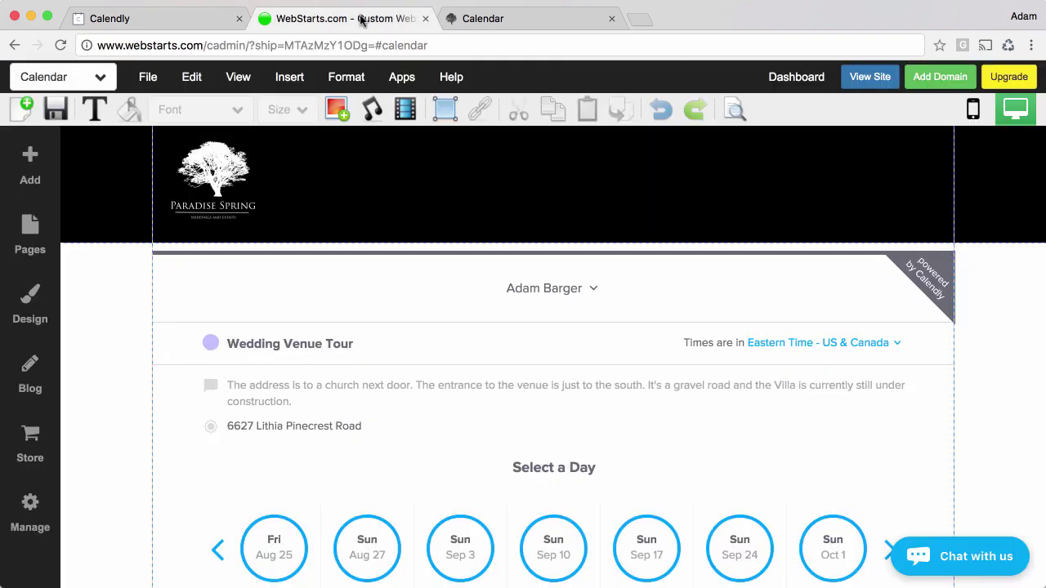
click(367, 264)
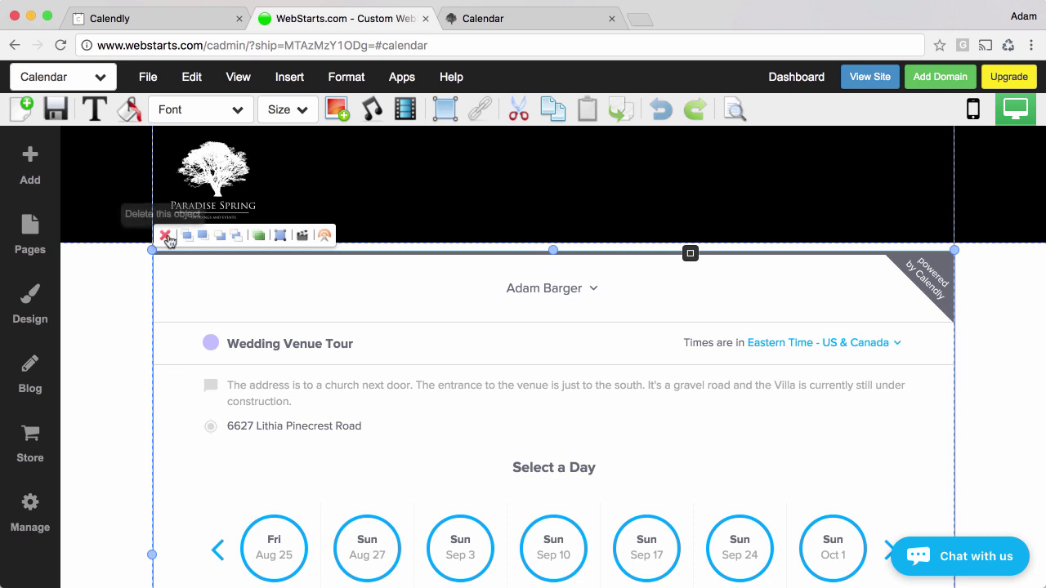
click(165, 236)
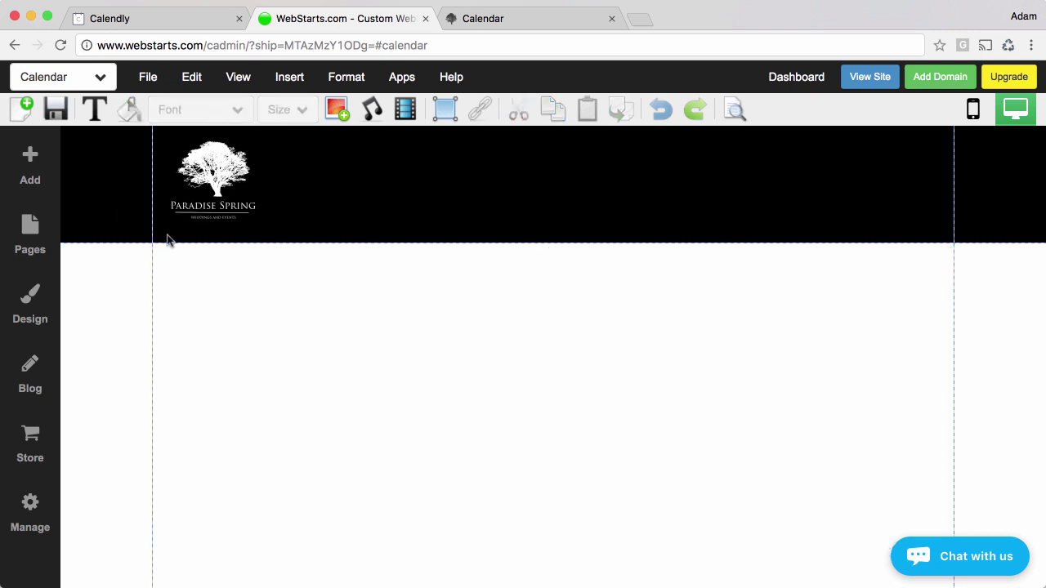
Step: Add the Embed Code app to the page, accept the HTML editing warning and insert the copied Calendly inline widget code
click(399, 76)
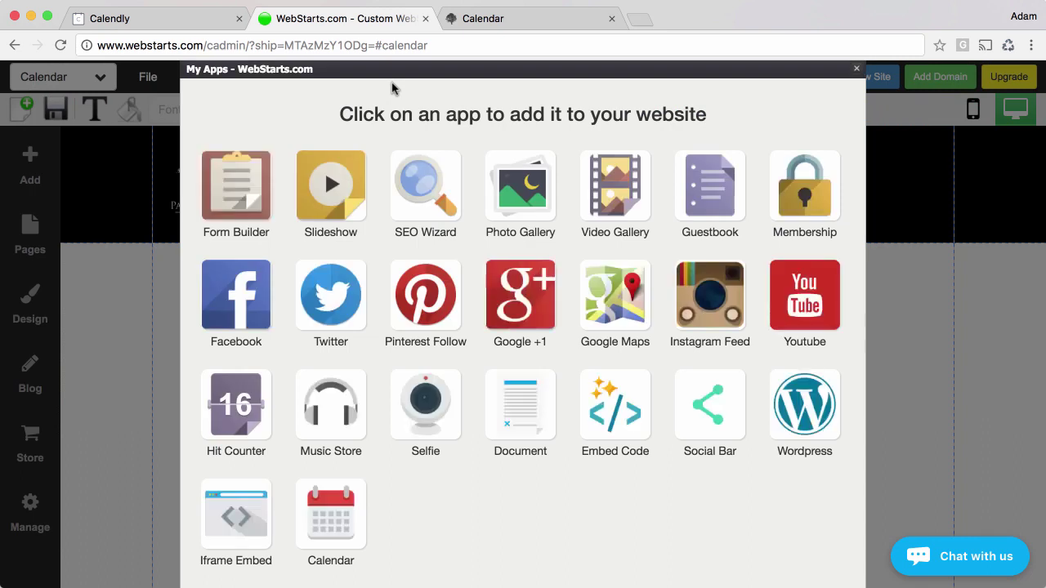
click(589, 379)
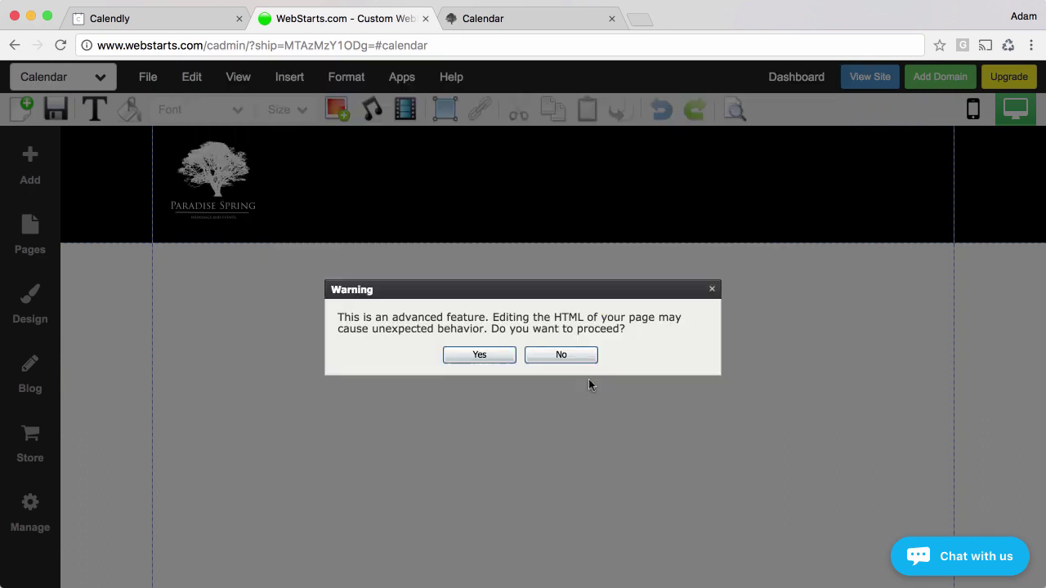
click(480, 355)
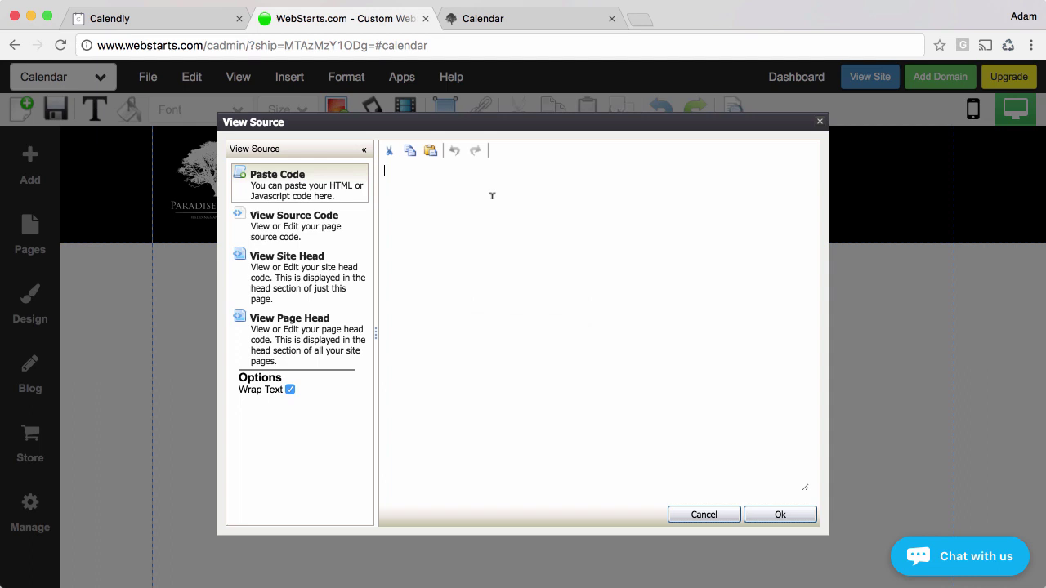
key(super+v)
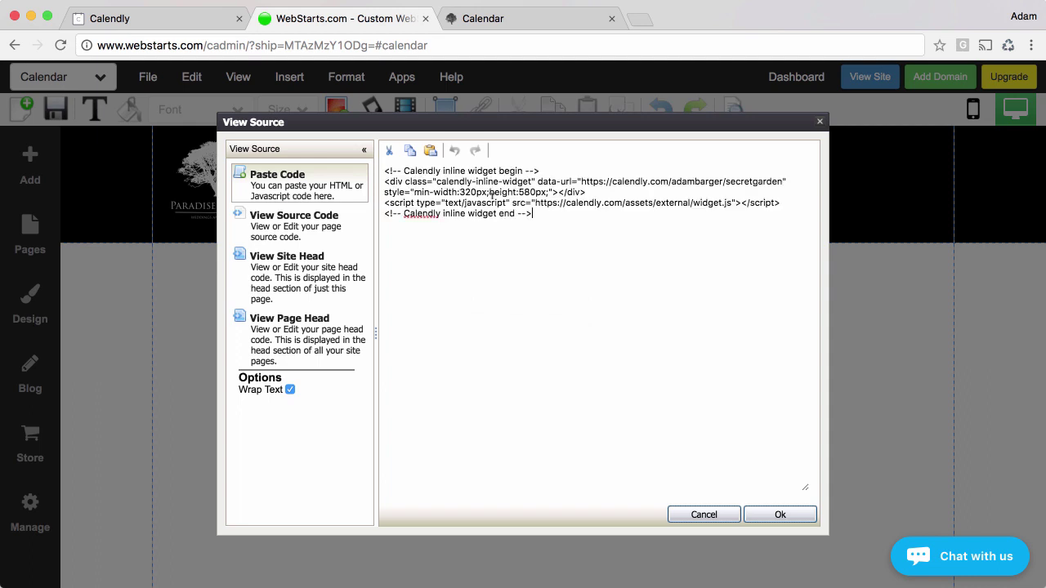
click(782, 514)
click(783, 514)
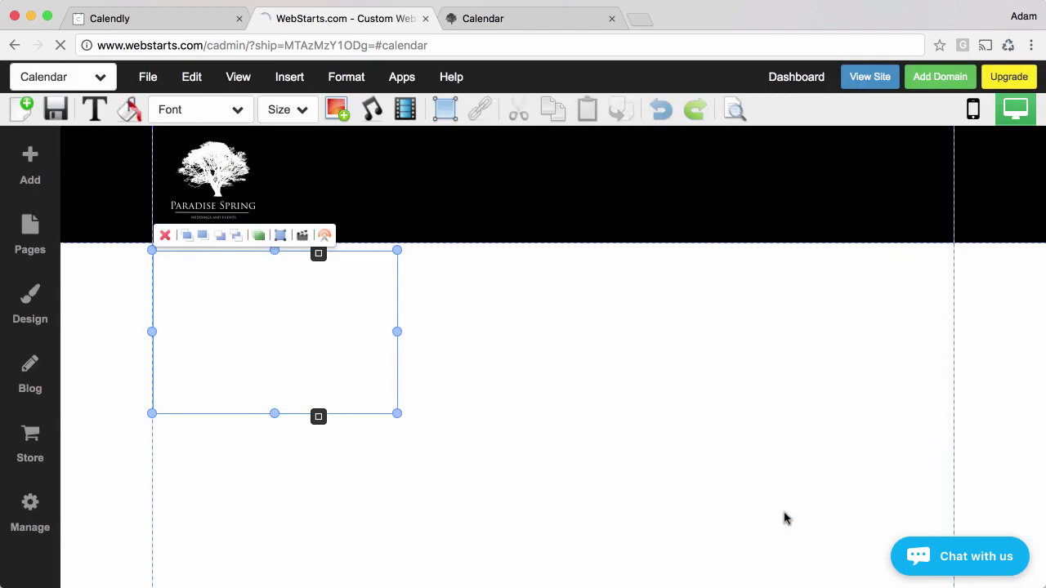
Step: Enlarge the embedded Calendly box to about the full content width and extend its height down to the footer to fit the whole calendar
drag(397, 413, 950, 478)
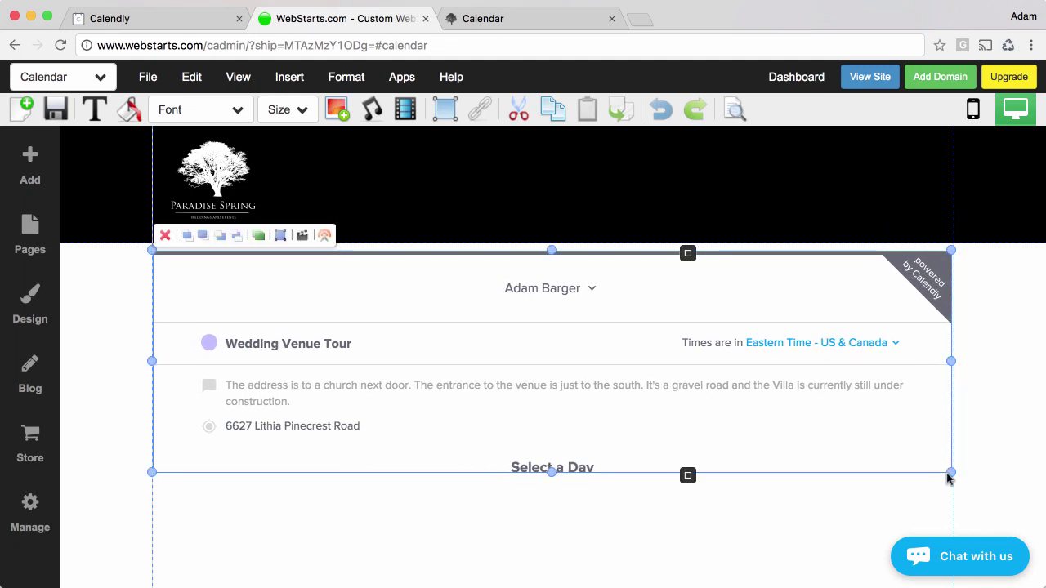
scroll(768, 455, down, 3)
drag(549, 364, 553, 528)
scroll(553, 527, down, 2)
drag(551, 445, 550, 572)
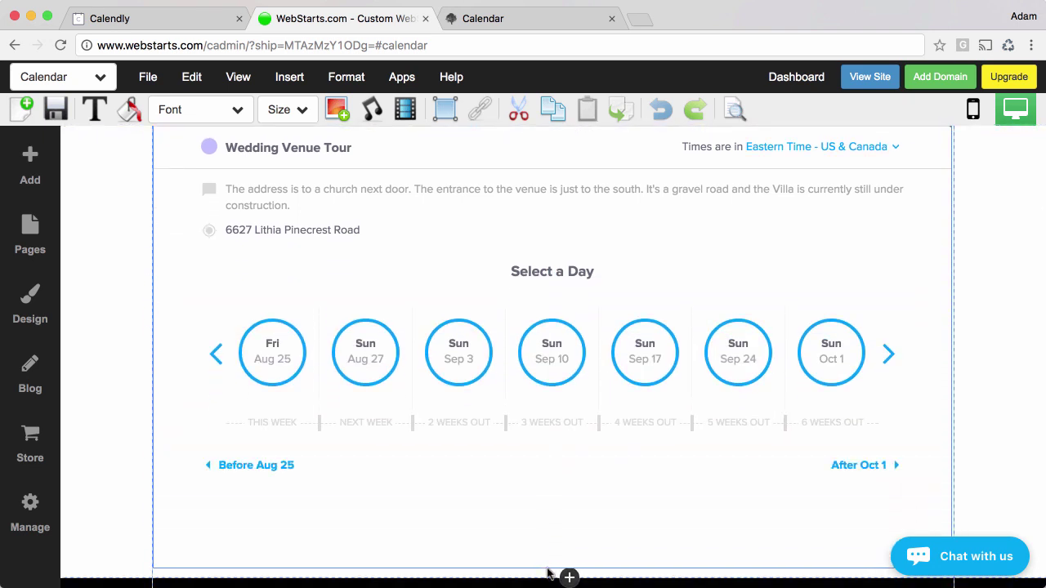
Step: Save the Calendar page and decline the offer to share and promote the website
scroll(379, 389, up, 3)
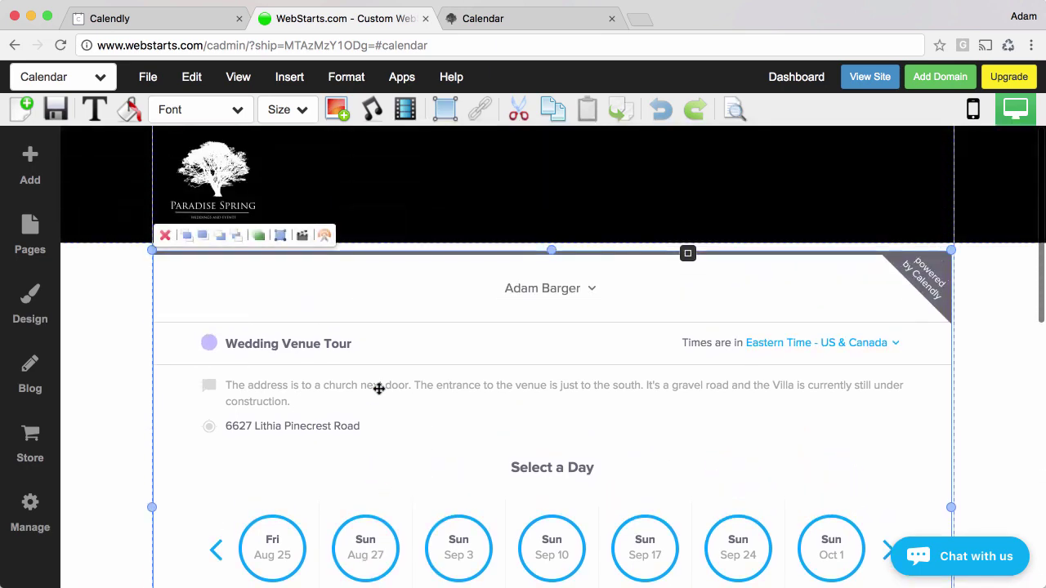
click(56, 111)
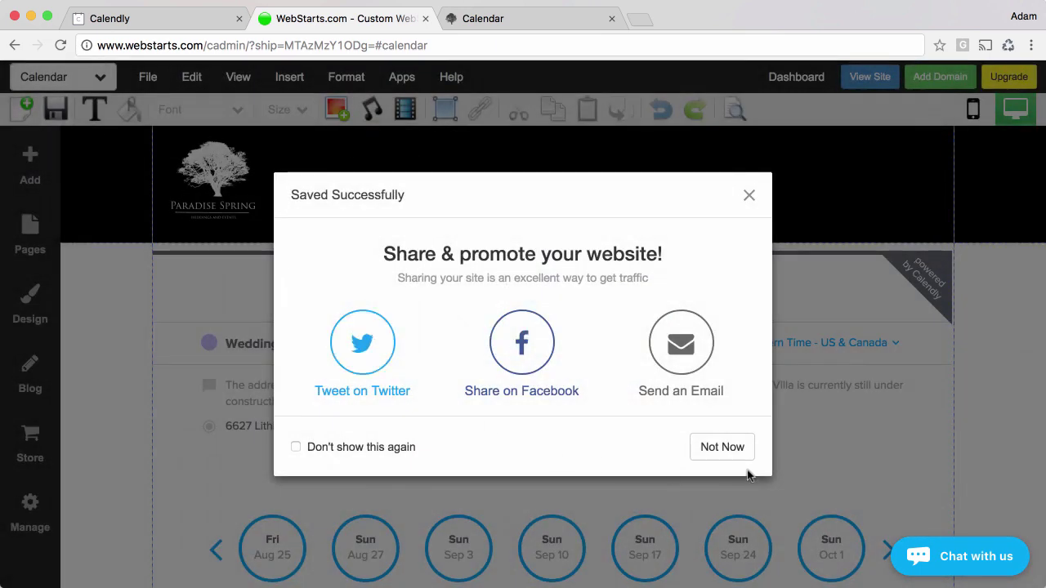
click(722, 447)
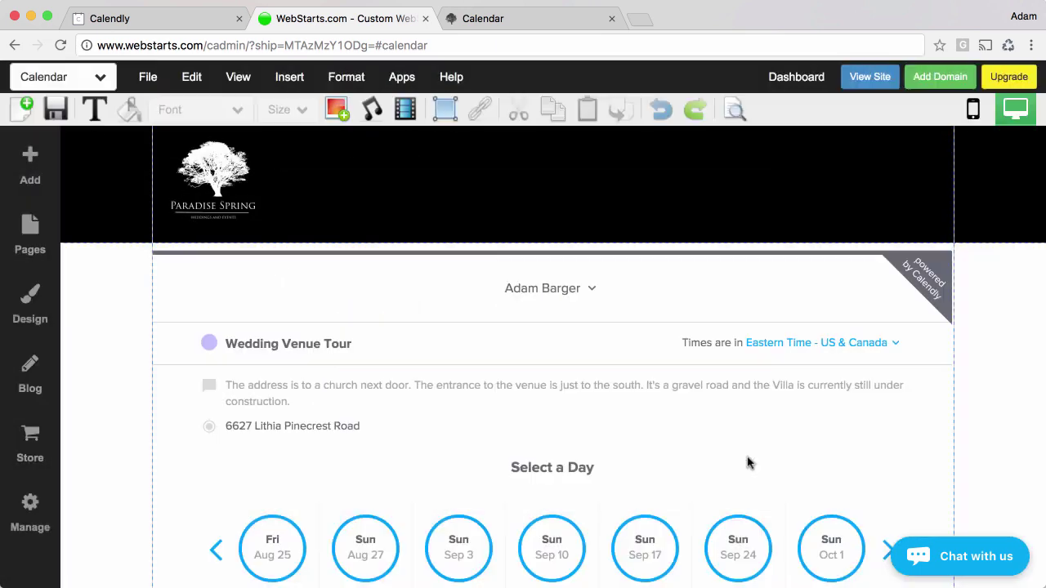
Step: Reload the live Calendar page and test the booking widget with Fri Aug 25 at 05:00pm, returning to the day selection without confirming
click(546, 24)
click(60, 45)
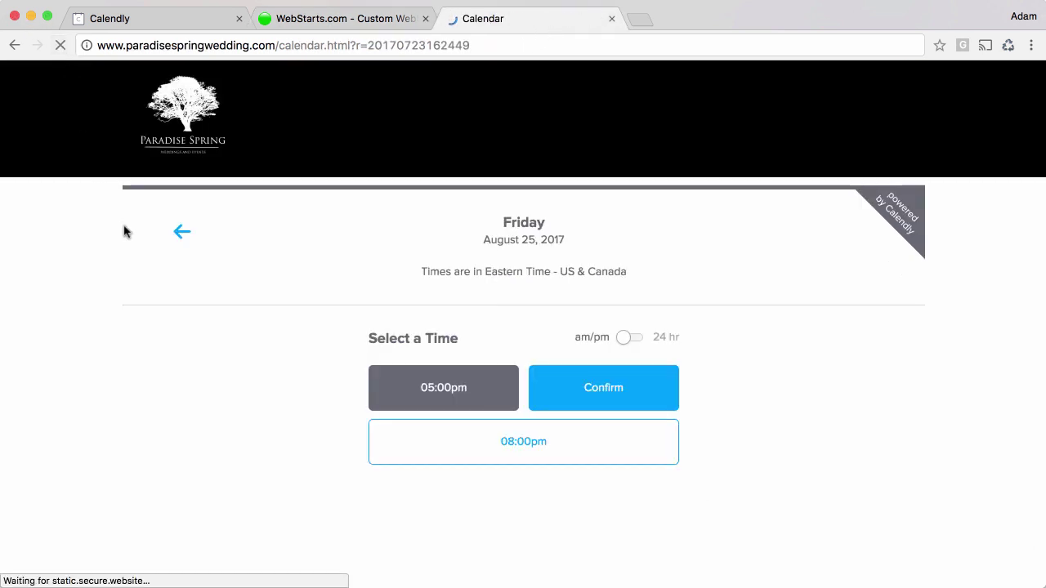
scroll(341, 346, down, 3)
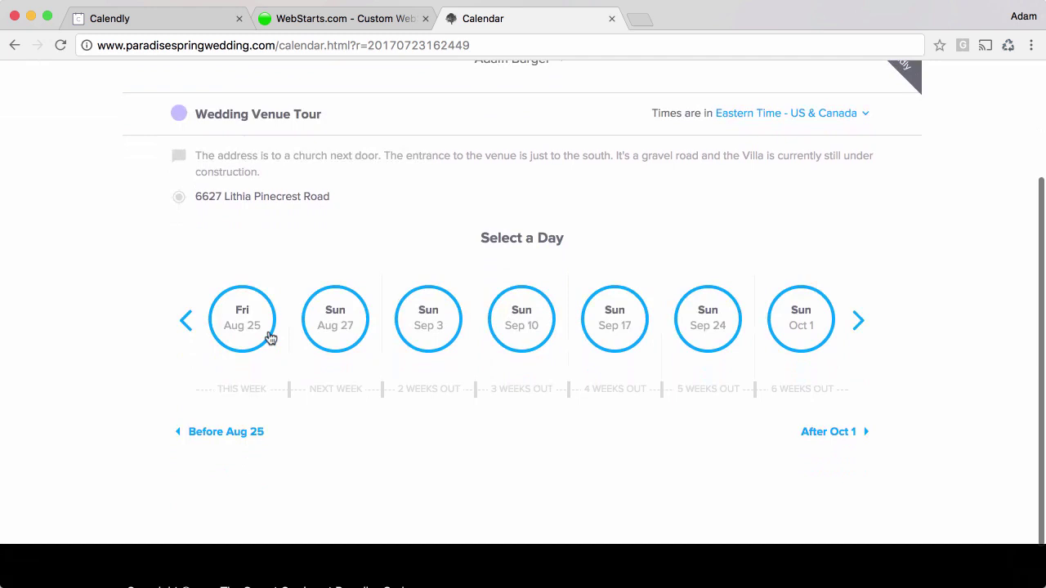
click(247, 323)
click(492, 229)
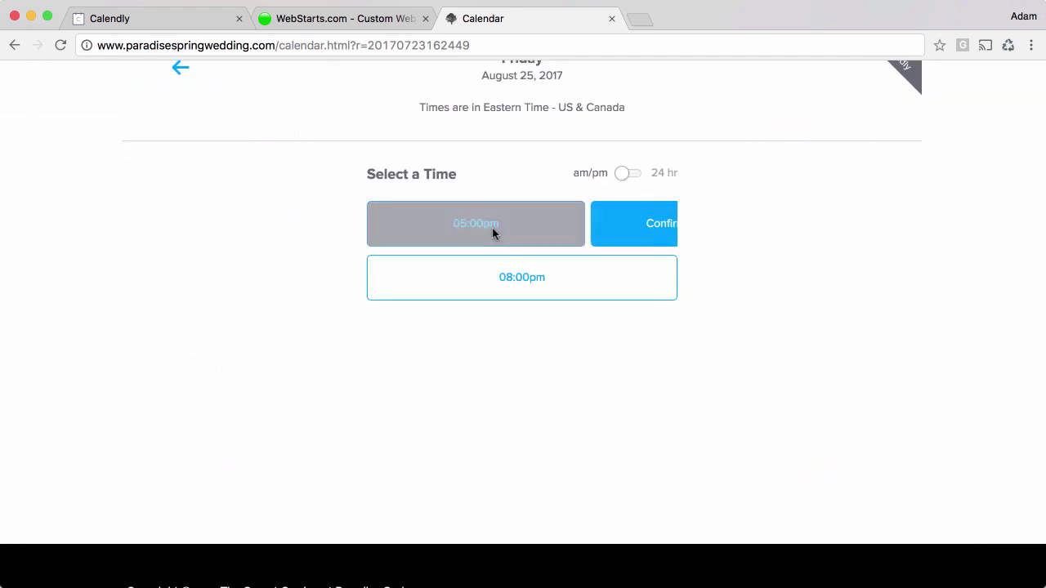
click(181, 70)
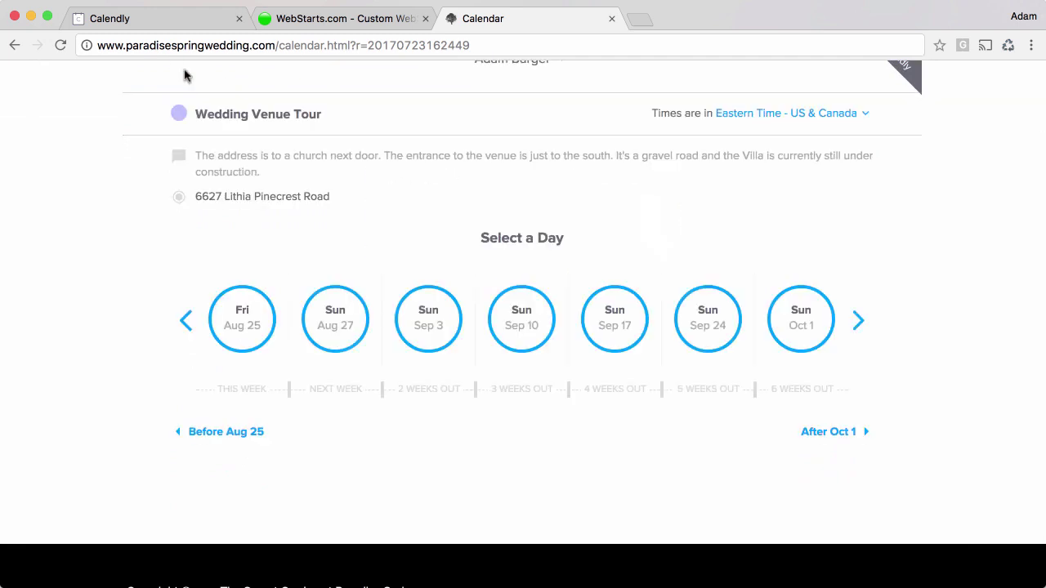
scroll(222, 155, up, 3)
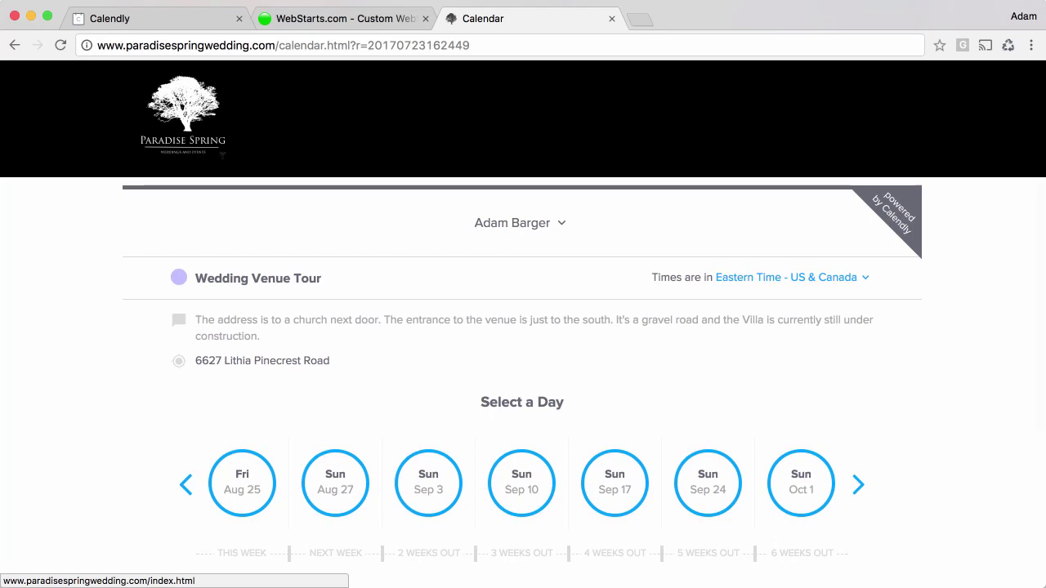